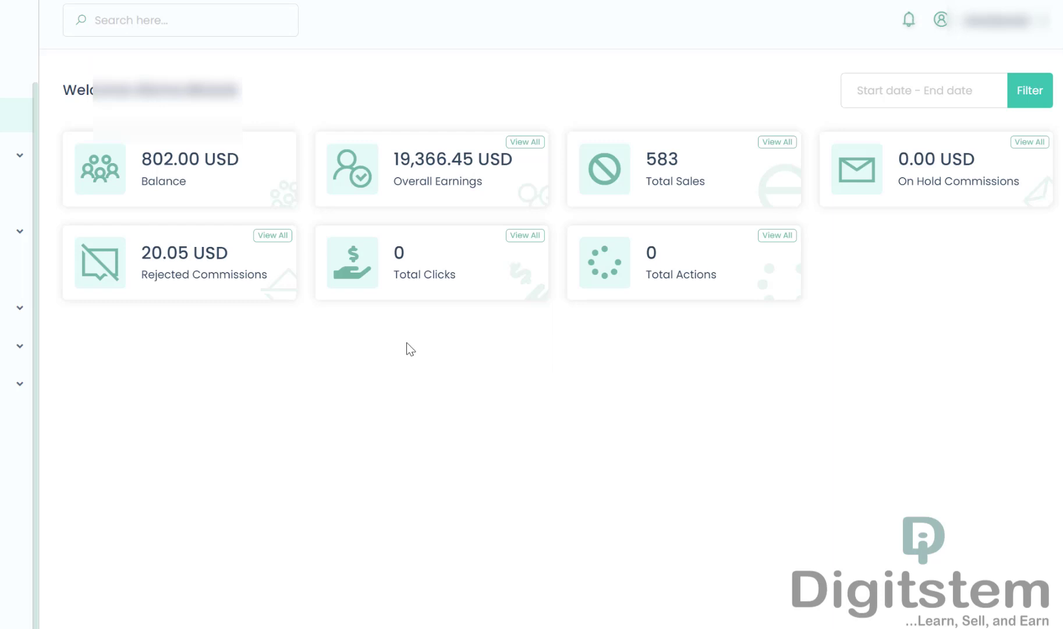
- Expand and collapse the sidebar navigation sections to look over their pages
{"action": "left_click", "coordinate": [20, 387]}
{"action": "left_click", "coordinate": [19, 348]}
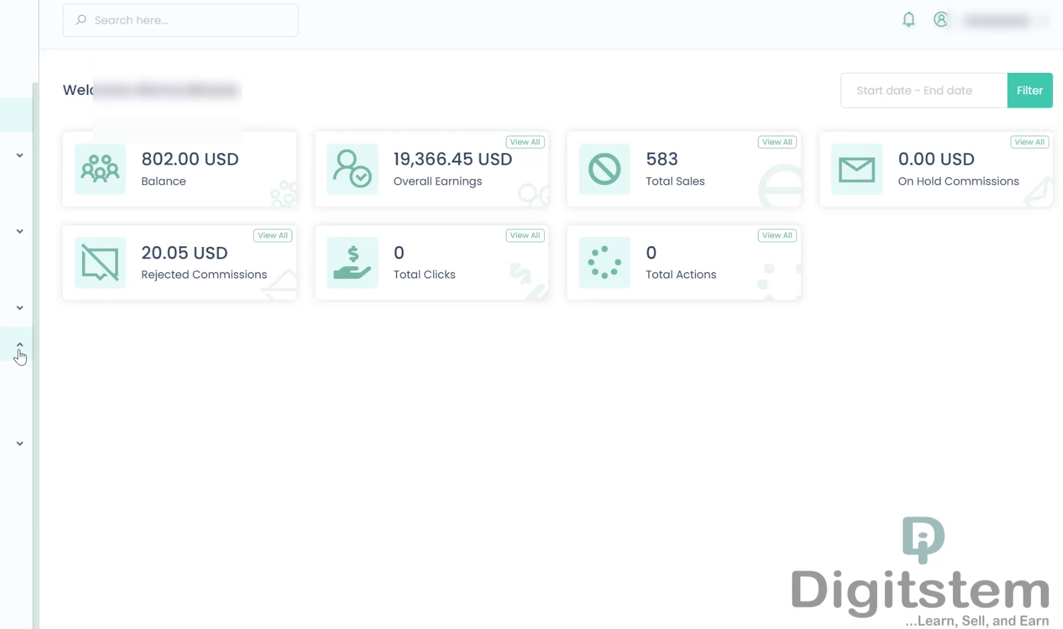
{"action": "left_click", "coordinate": [19, 348]}
{"action": "left_click", "coordinate": [20, 349]}
{"action": "left_click", "coordinate": [20, 348]}
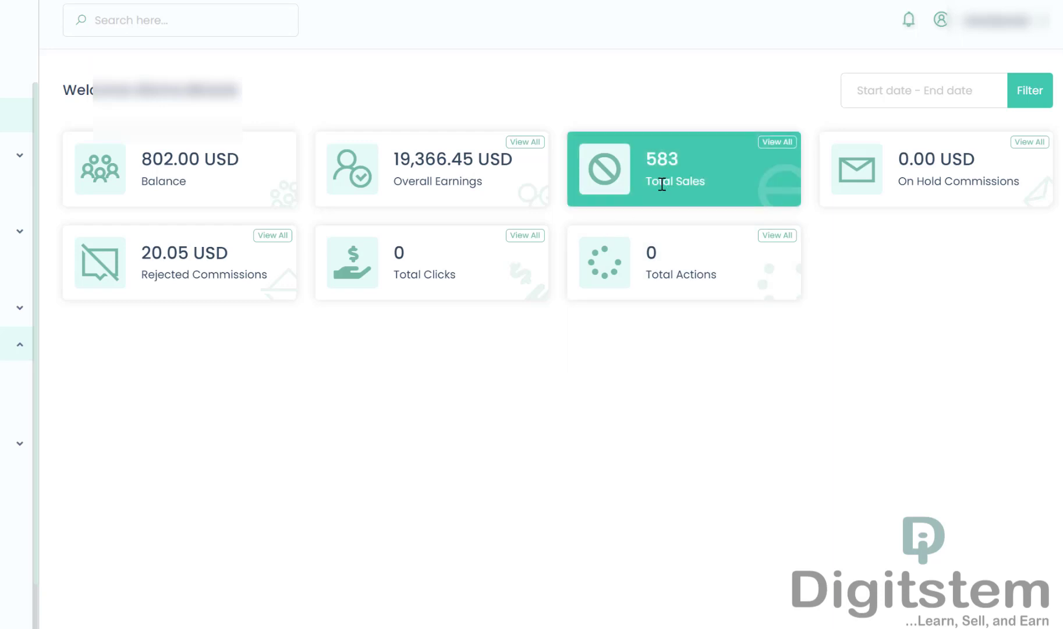
- Highlight the Total Sales label and the 583 total sales figure on the overview
{"action": "left_click_drag", "start_coordinate": [645, 181], "coordinate": [713, 186]}
{"action": "left_click", "coordinate": [706, 180]}
{"action": "left_click_drag", "start_coordinate": [647, 156], "coordinate": [679, 162]}
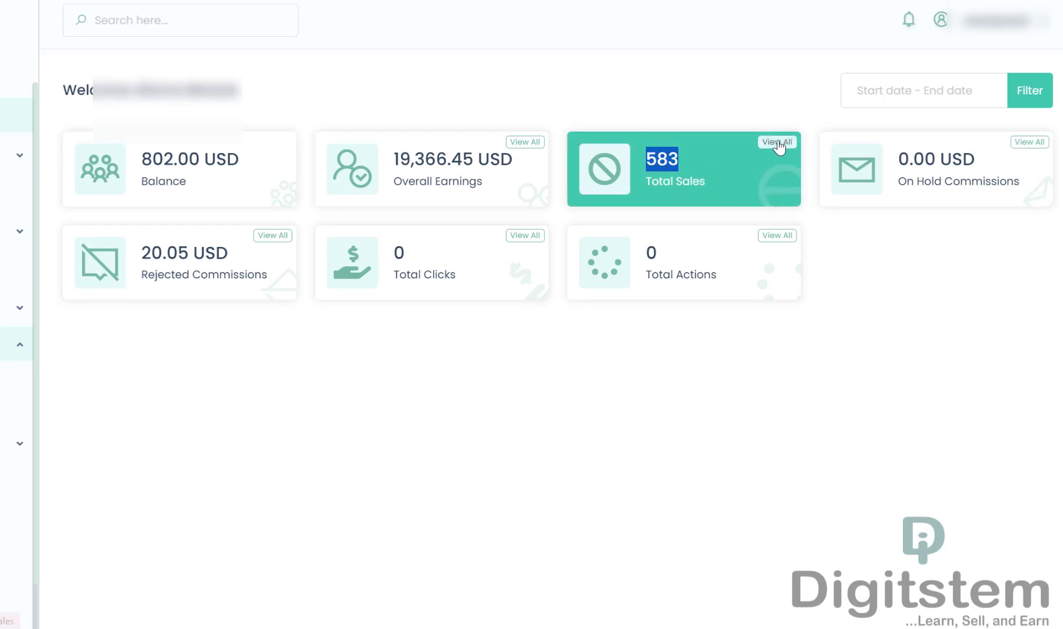
{"action": "left_click", "coordinate": [816, 210]}
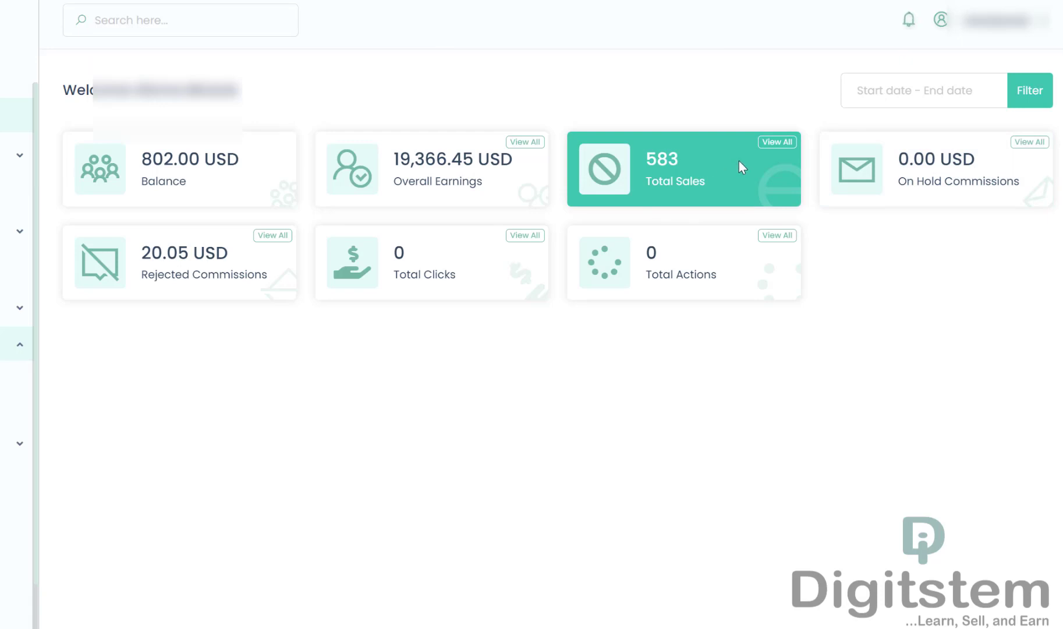
- Bring up the Start date - End date calendar, dismiss it, then reopen it
{"action": "left_click", "coordinate": [864, 91]}
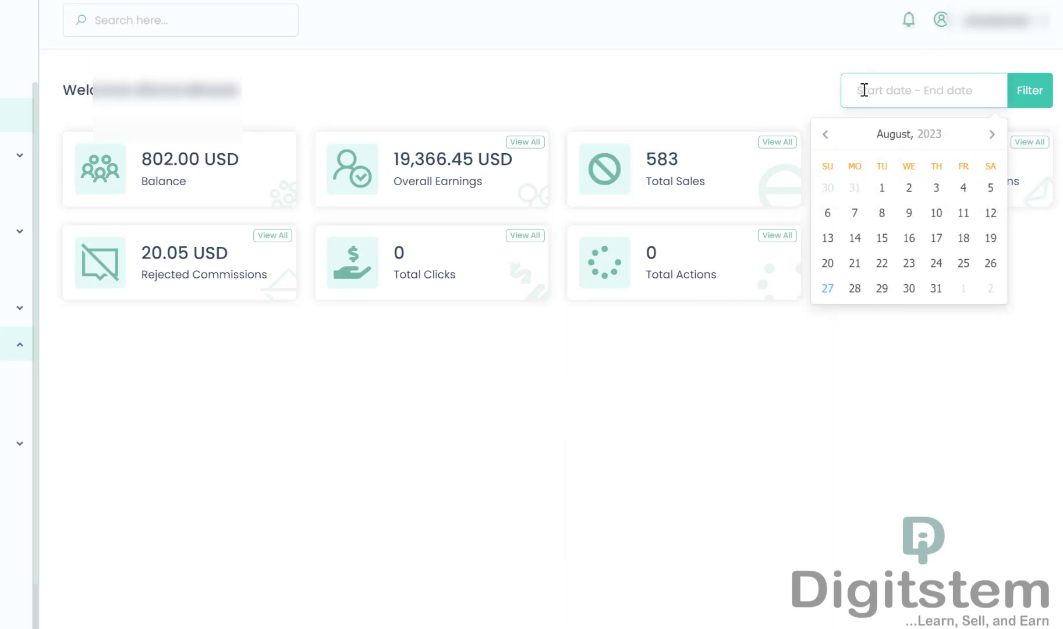
{"action": "left_click", "coordinate": [776, 99]}
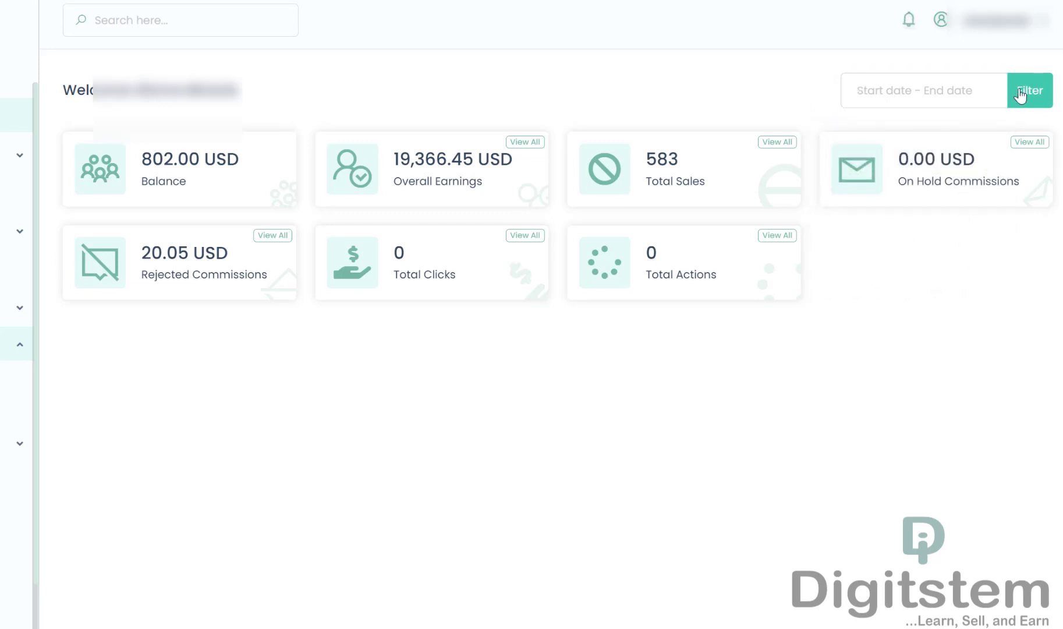
{"action": "left_click", "coordinate": [873, 93]}
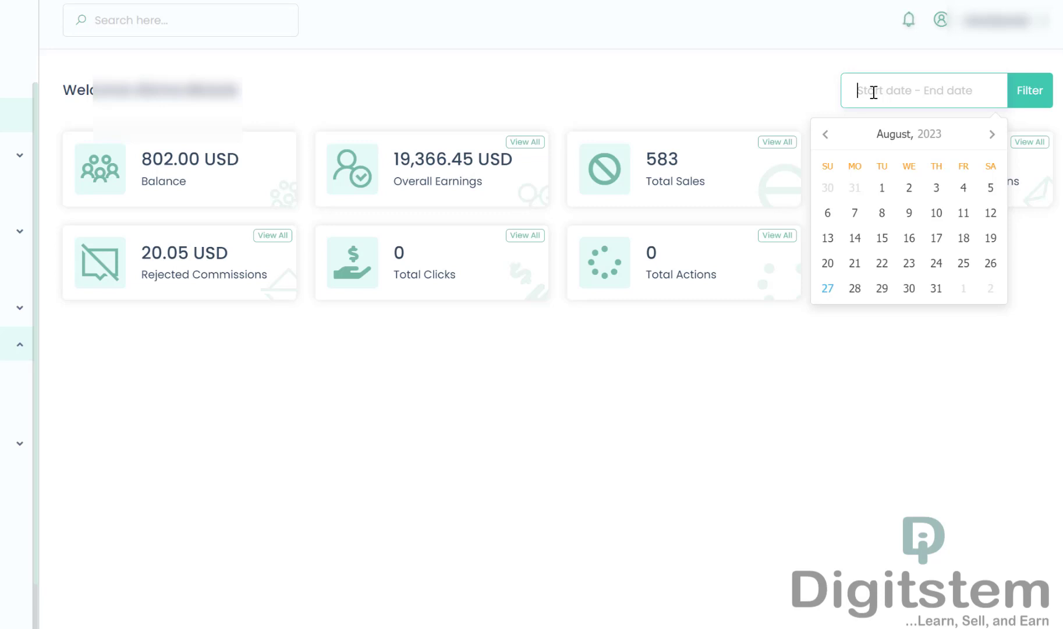
- Choose May 1 through June 30, 2023 in the calendar and apply the Filter
{"action": "left_click", "coordinate": [829, 135]}
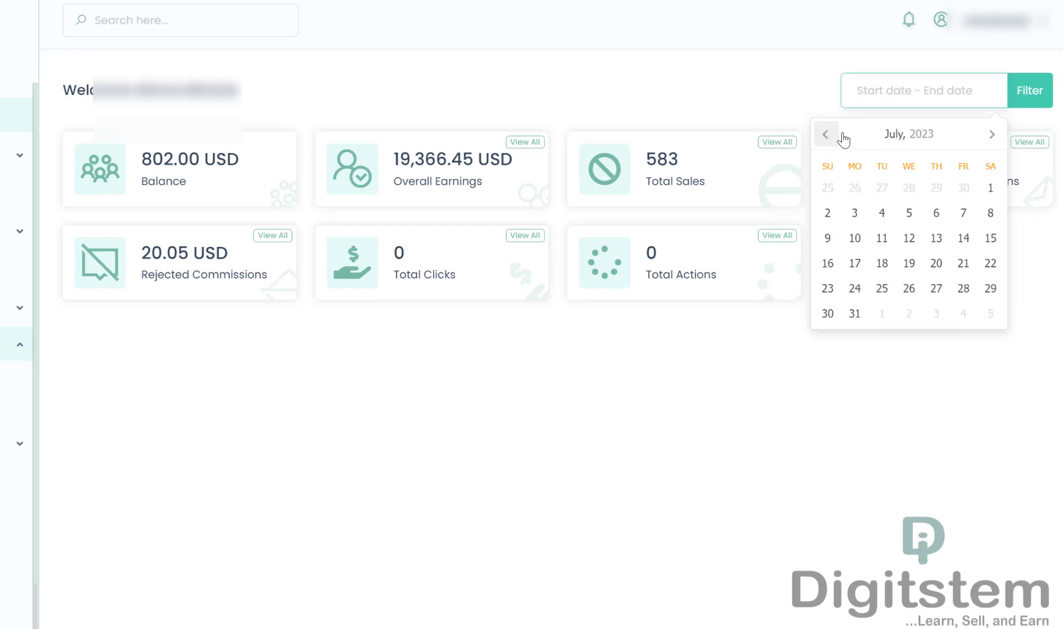
{"action": "left_click", "coordinate": [828, 136]}
{"action": "left_click", "coordinate": [829, 136]}
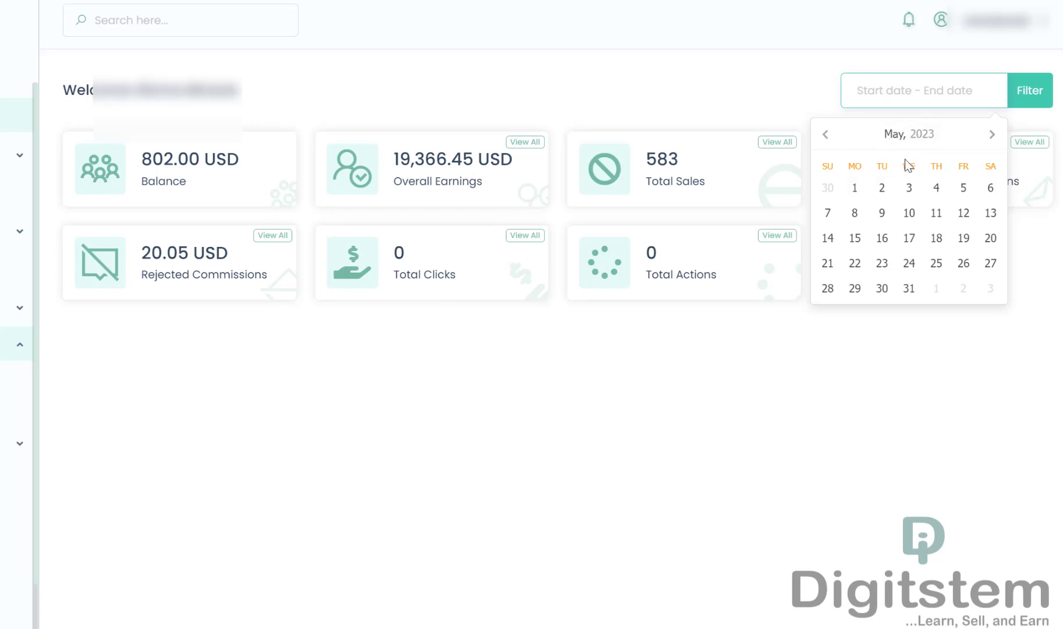
{"action": "left_click", "coordinate": [856, 190]}
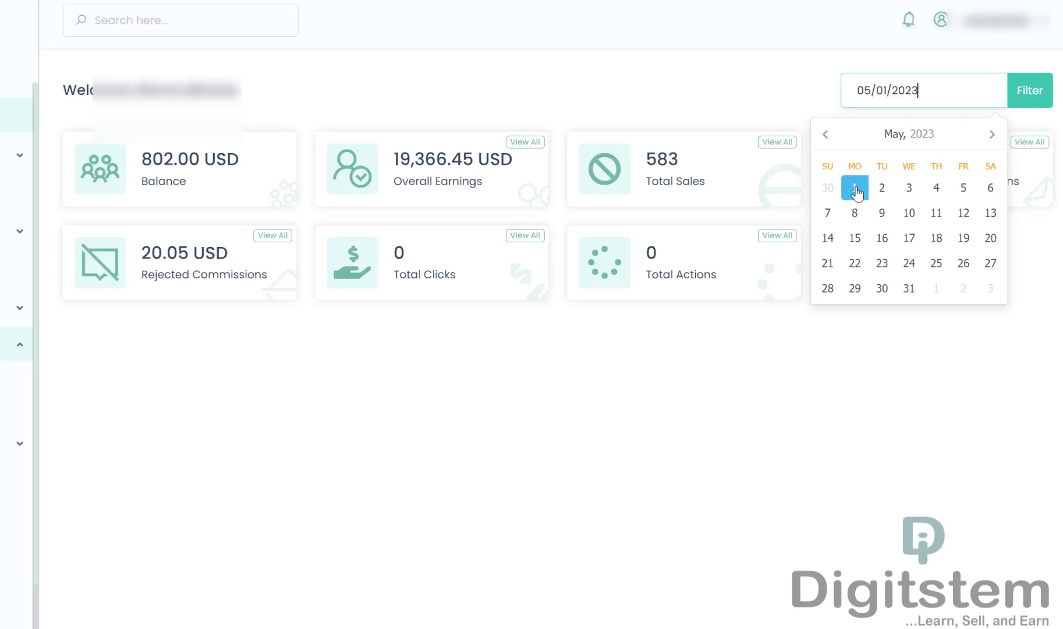
{"action": "left_click", "coordinate": [990, 135]}
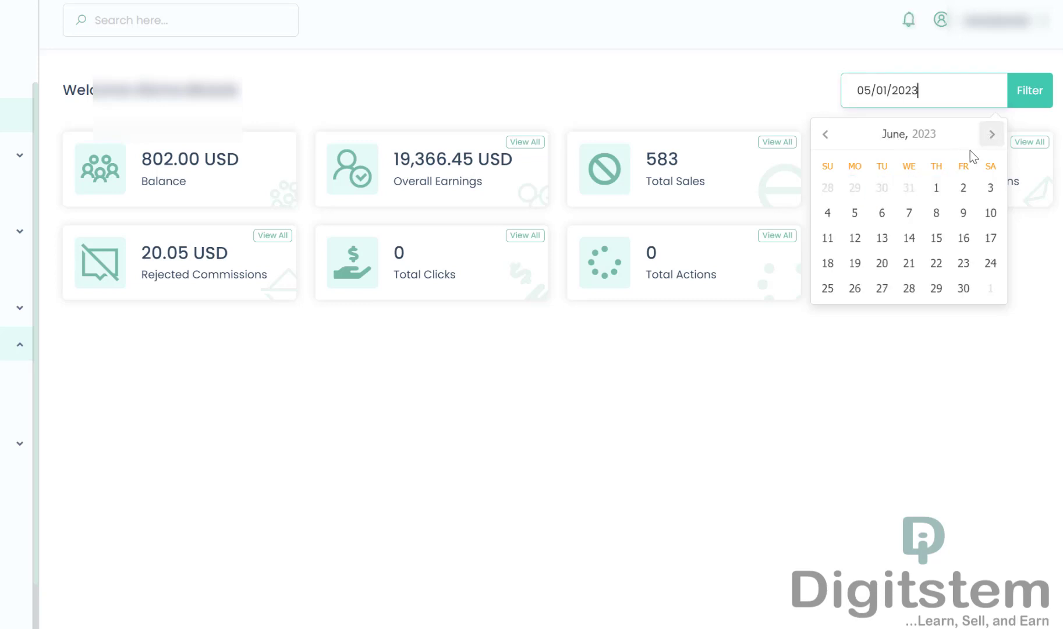
{"action": "left_click", "coordinate": [964, 289]}
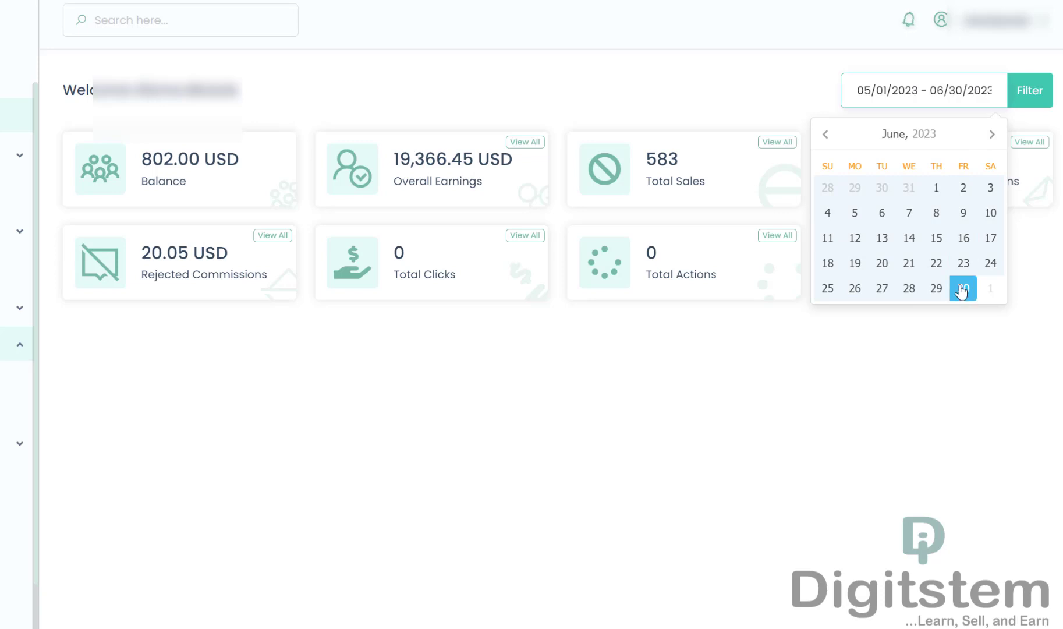
{"action": "left_click", "coordinate": [1028, 92]}
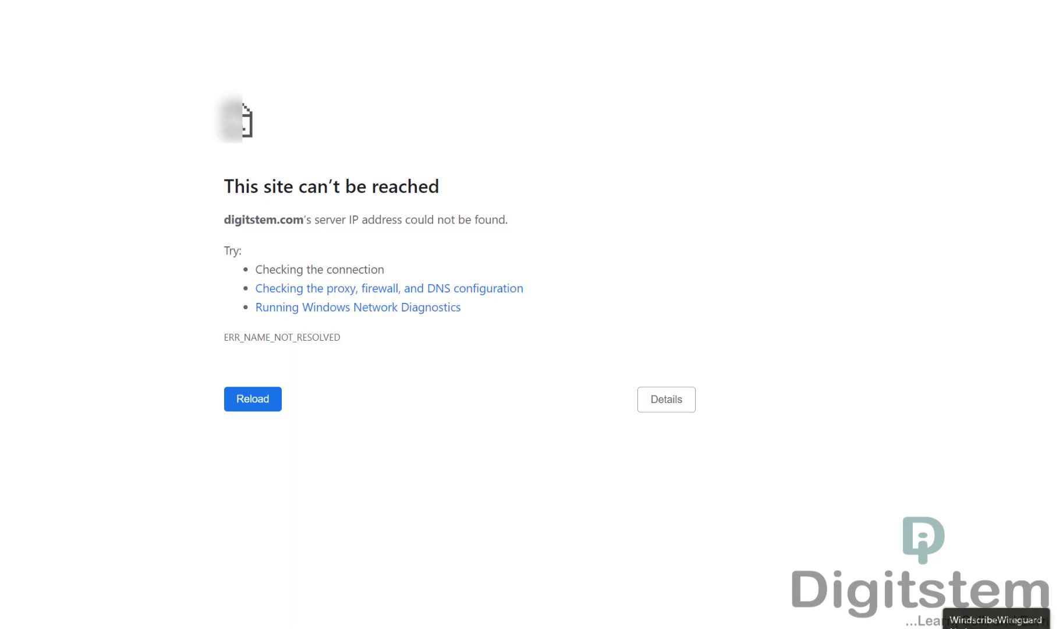
- Check the Wi-Fi network list in Windows Quick Settings while the dashboard reloads
{"action": "left_click", "coordinate": [997, 625]}
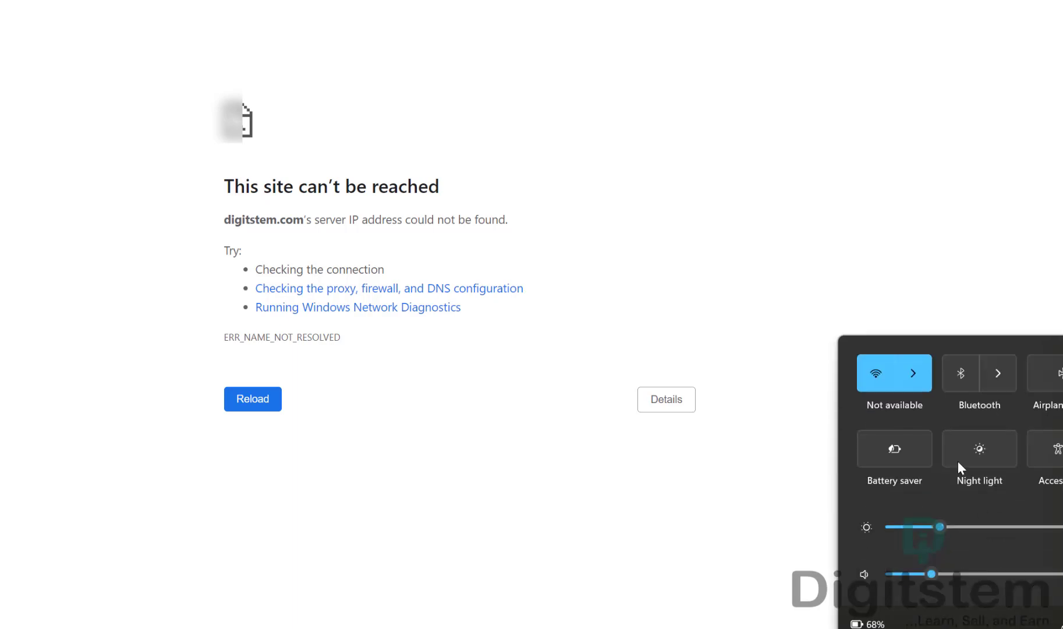
{"action": "left_click", "coordinate": [919, 367]}
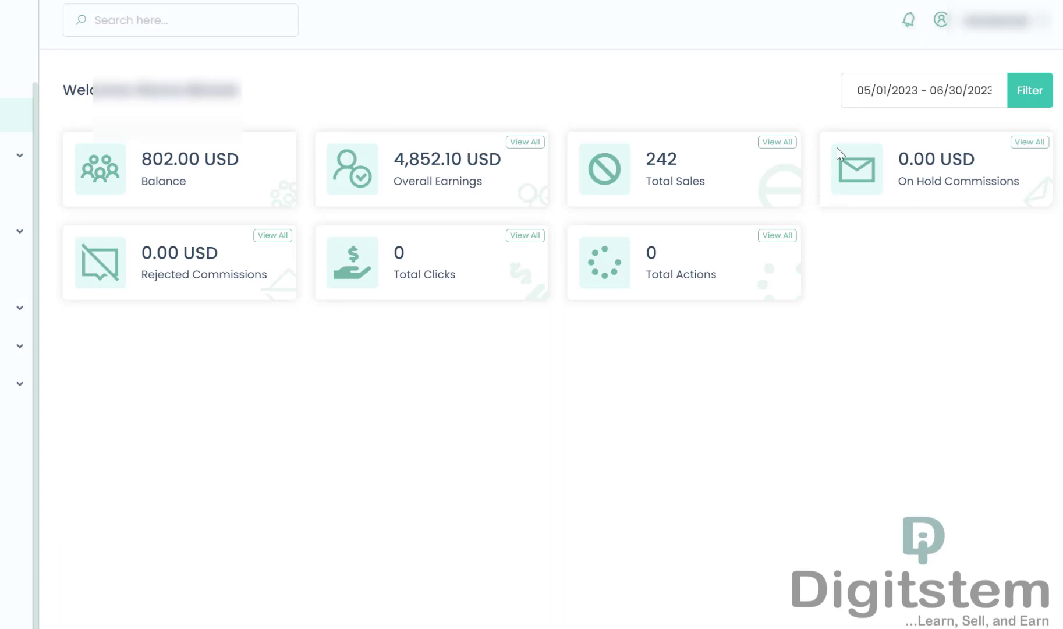
- Pick July 1 to July 31, 2023 in the calendar and apply the Filter
{"action": "left_click", "coordinate": [937, 91]}
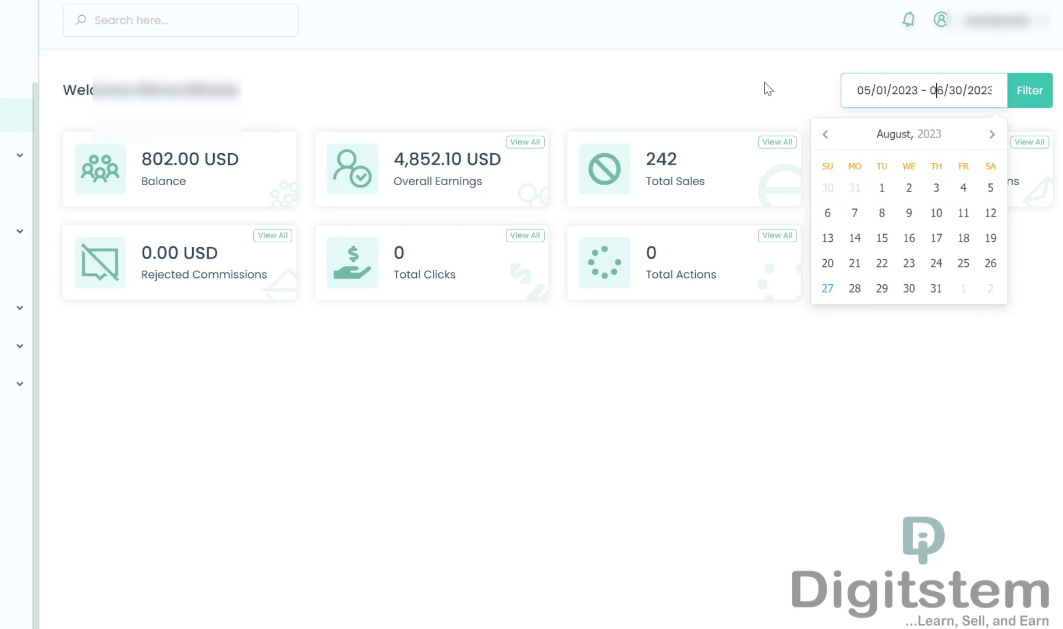
{"action": "left_click", "coordinate": [781, 86]}
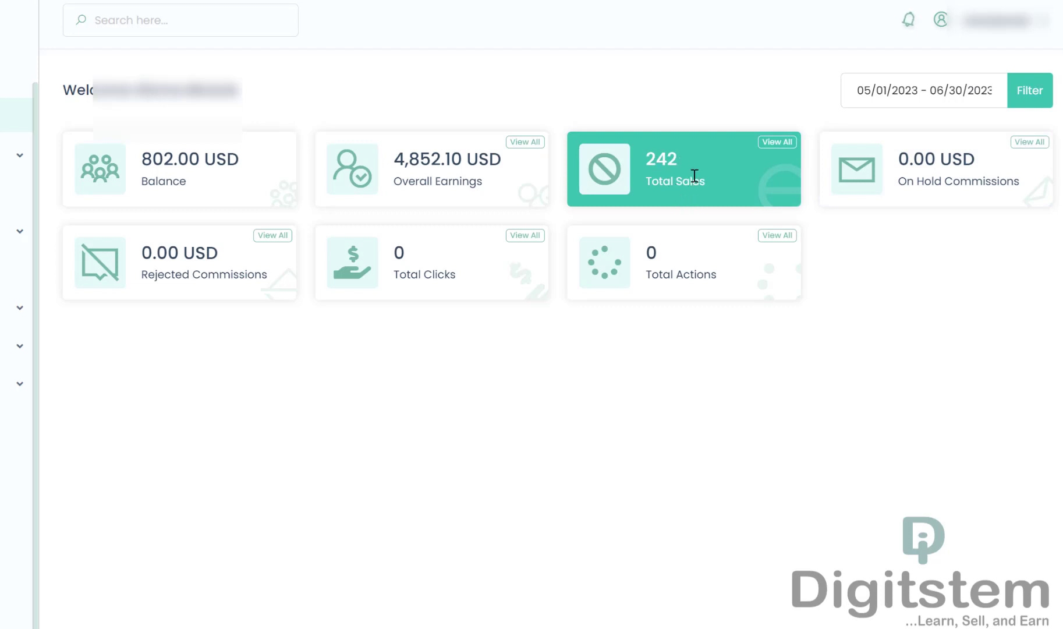
{"action": "left_click", "coordinate": [937, 91]}
{"action": "left_click", "coordinate": [831, 139]}
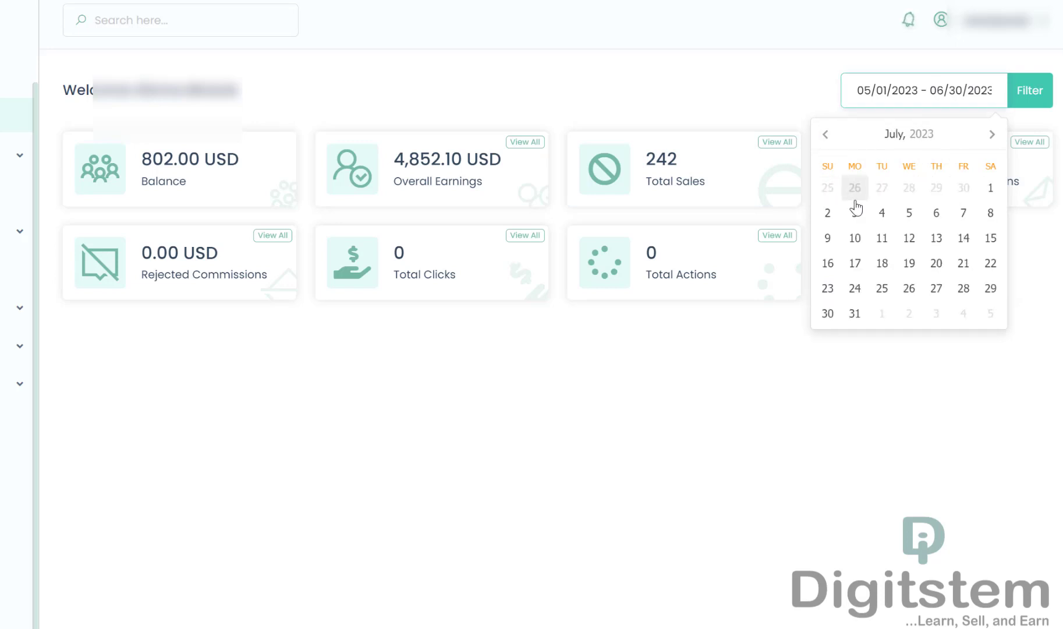
{"action": "left_click", "coordinate": [988, 192]}
{"action": "left_click", "coordinate": [854, 313]}
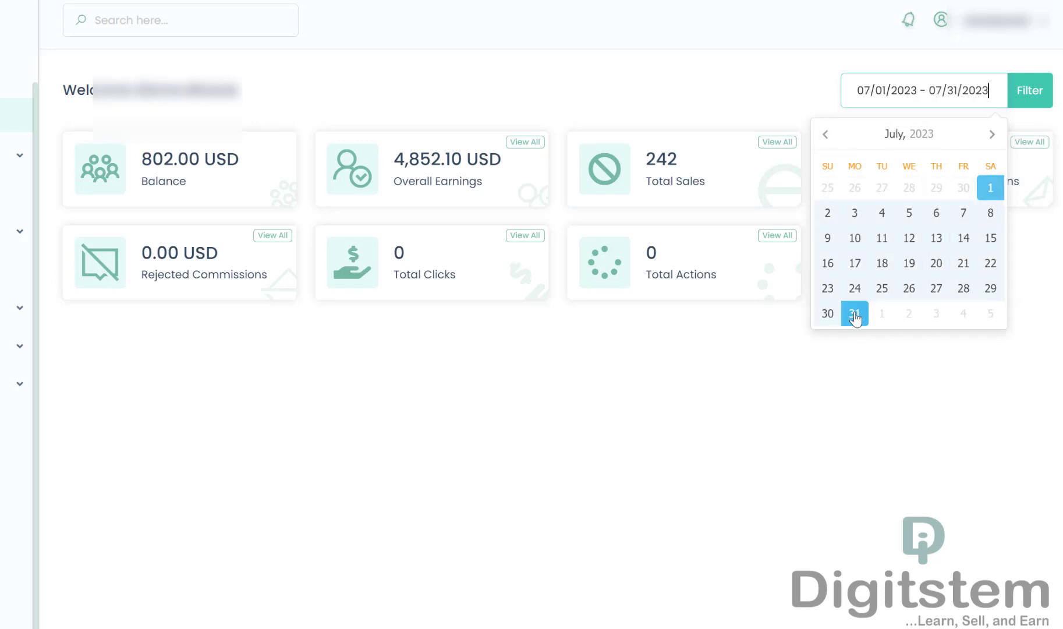
{"action": "left_click", "coordinate": [1019, 98]}
{"action": "left_click", "coordinate": [983, 139]}
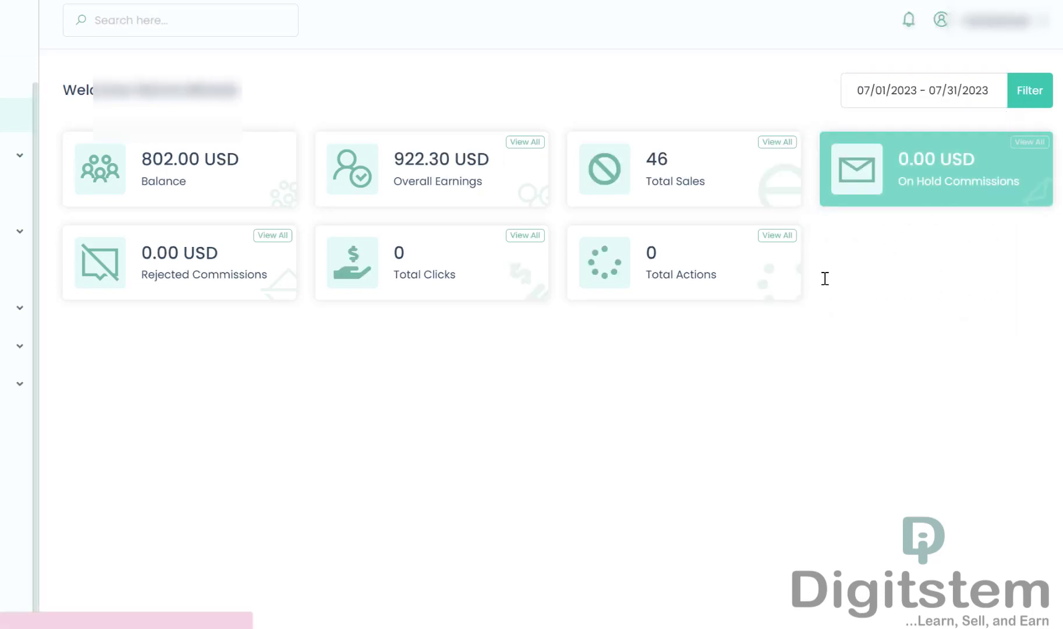